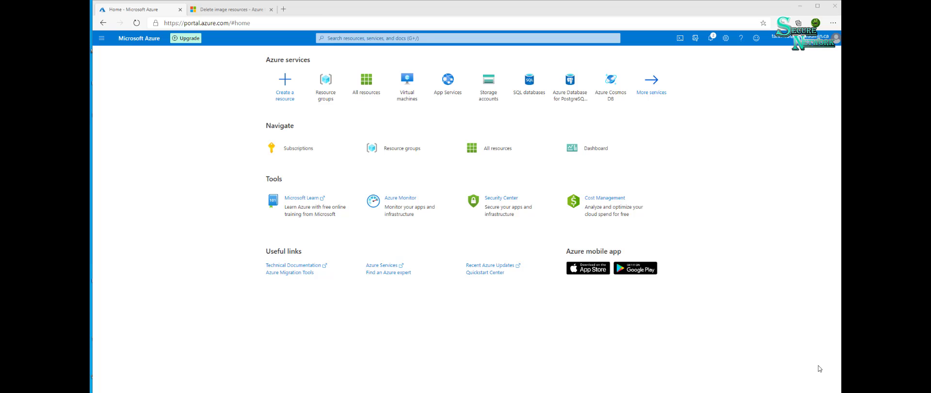
- Start a new resource group named ABC under the Free Trial subscription, keeping the (US) East US region
{"action": "left_click", "coordinate": [101, 42]}
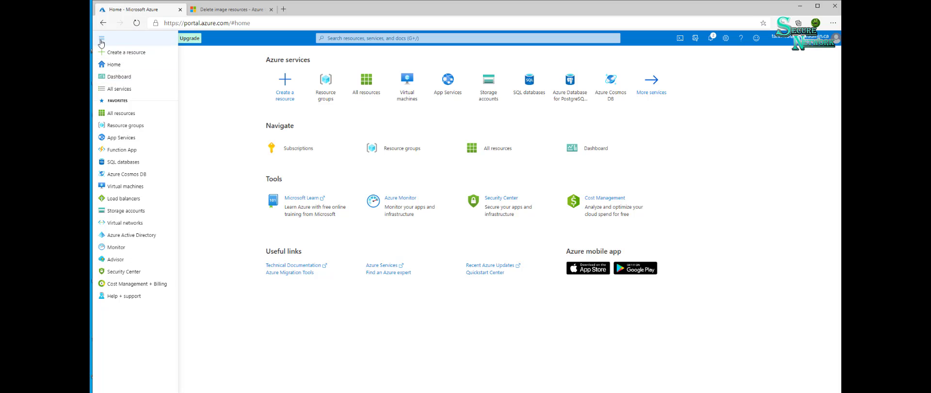
{"action": "left_click", "coordinate": [127, 128]}
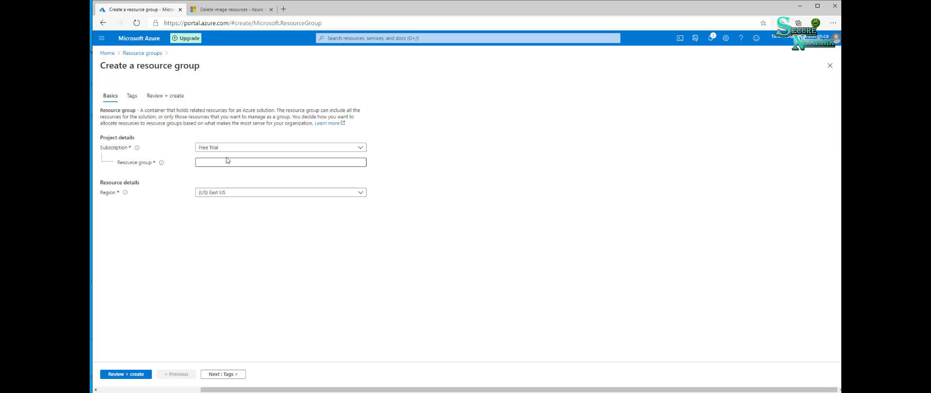
{"action": "left_click", "coordinate": [224, 163]}
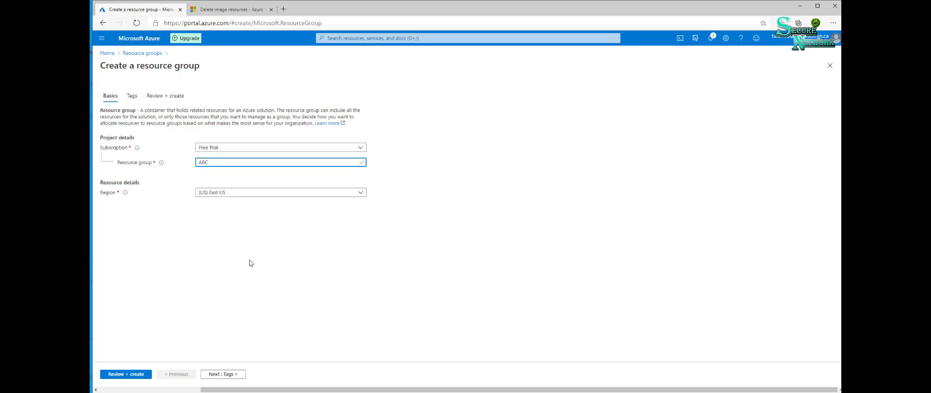
{"action": "left_click", "coordinate": [274, 196]}
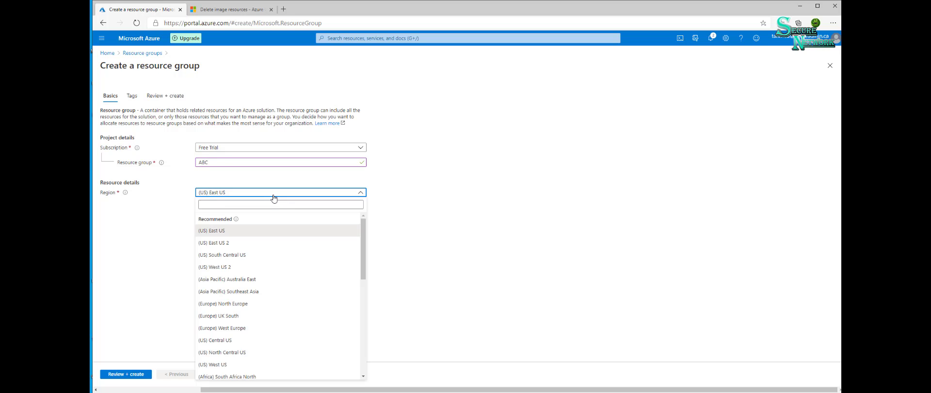
{"action": "left_click", "coordinate": [273, 195]}
{"action": "left_click", "coordinate": [273, 196]}
{"action": "left_click", "coordinate": [273, 195]}
{"action": "left_click", "coordinate": [177, 215]}
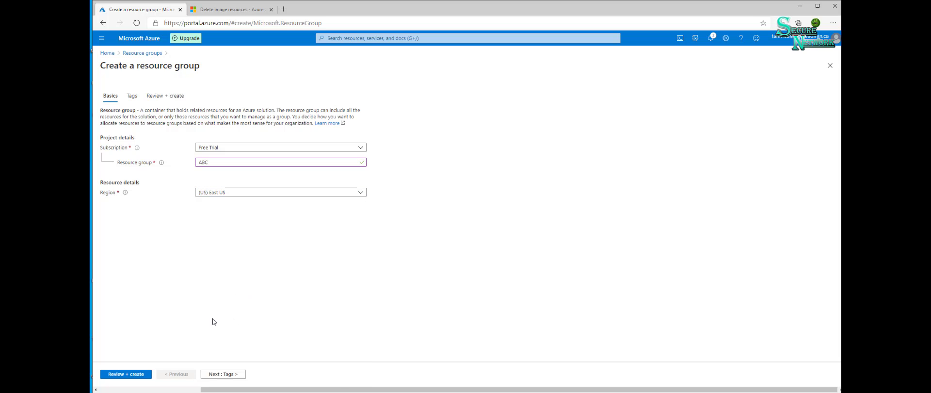
- Add a tag named ABC without a value, then review and create the resource group
{"action": "left_click", "coordinate": [228, 373]}
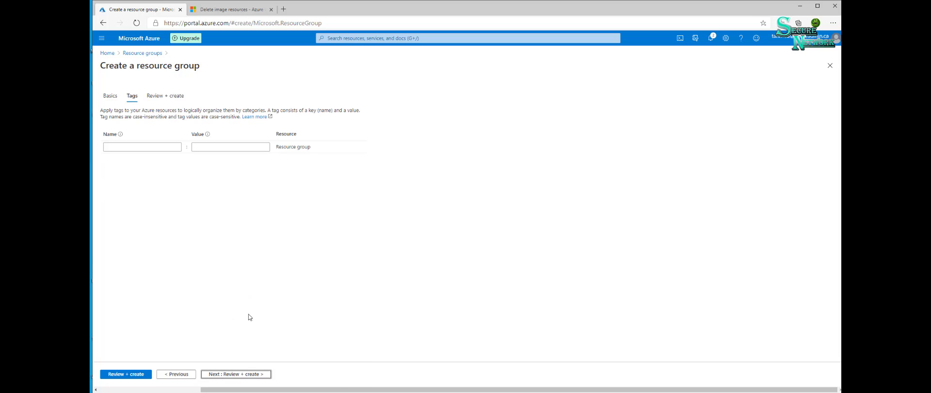
{"action": "left_click", "coordinate": [121, 146]}
{"action": "left_click", "coordinate": [121, 146]}
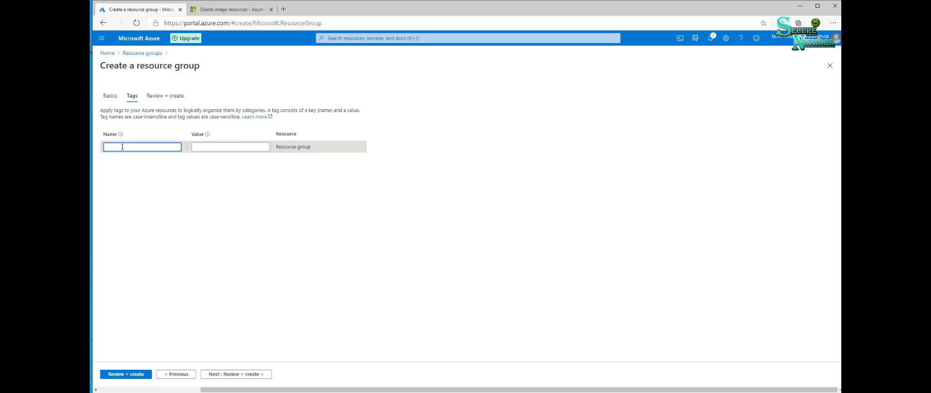
{"action": "type", "text": "ABC"}
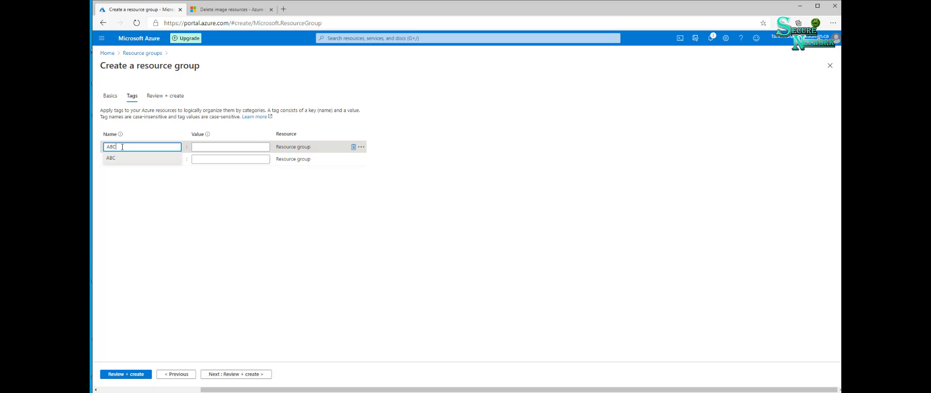
{"action": "left_click", "coordinate": [192, 227]}
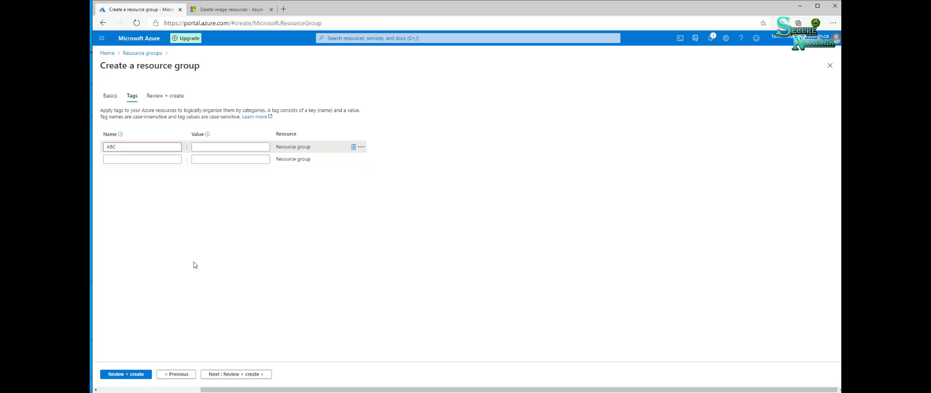
{"action": "left_click", "coordinate": [251, 375]}
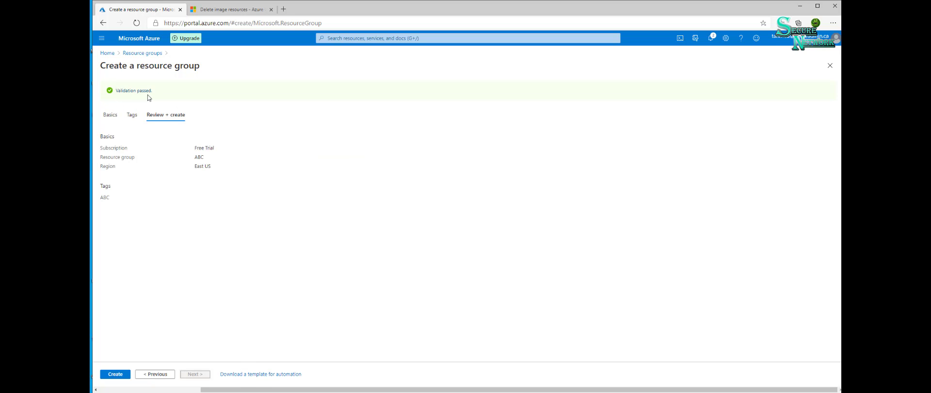
{"action": "left_click", "coordinate": [122, 374]}
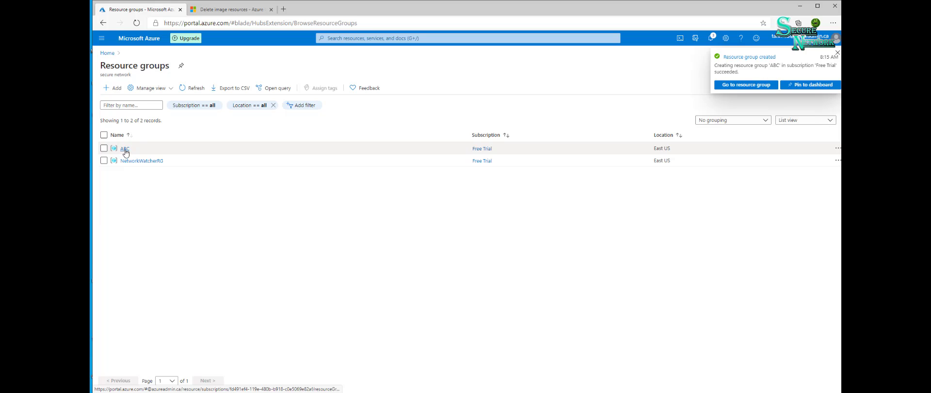
- Open the ABC resource group and start adding a Windows Server 2016 Datacenter virtual machine to it
{"action": "left_click", "coordinate": [124, 149]}
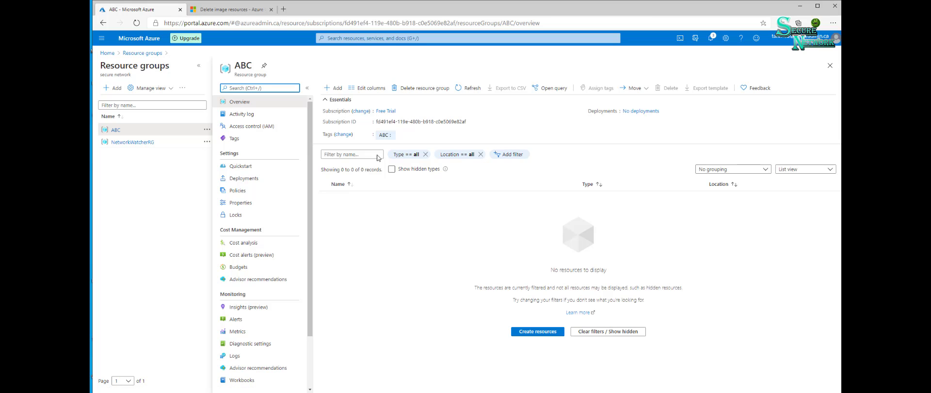
{"action": "left_click", "coordinate": [334, 89]}
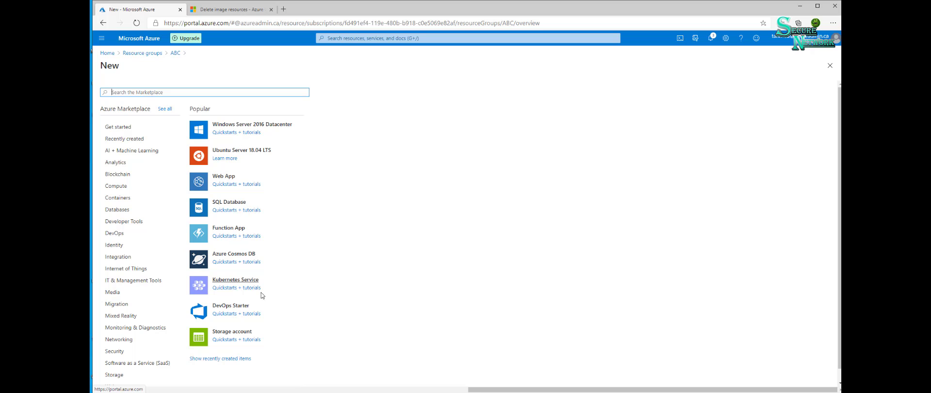
{"action": "scroll", "coordinate": [237, 320], "scroll_direction": "down", "scroll_amount": 1}
{"action": "scroll", "coordinate": [245, 261], "scroll_direction": "up", "scroll_amount": 1}
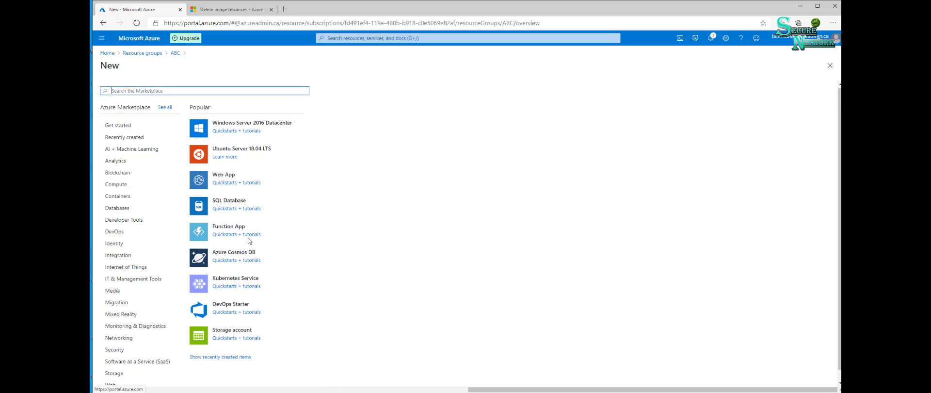
{"action": "left_click", "coordinate": [253, 125]}
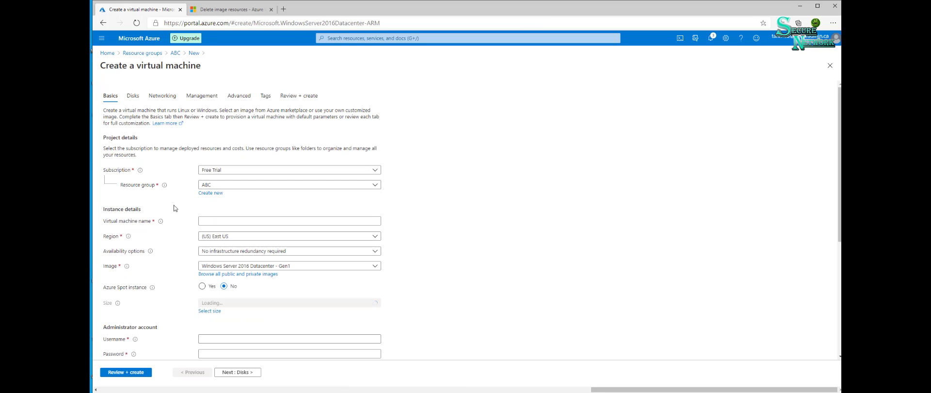
- Name the virtual machine Client01, keeping the ABC resource group and the (US) East US region
{"action": "left_click", "coordinate": [230, 186]}
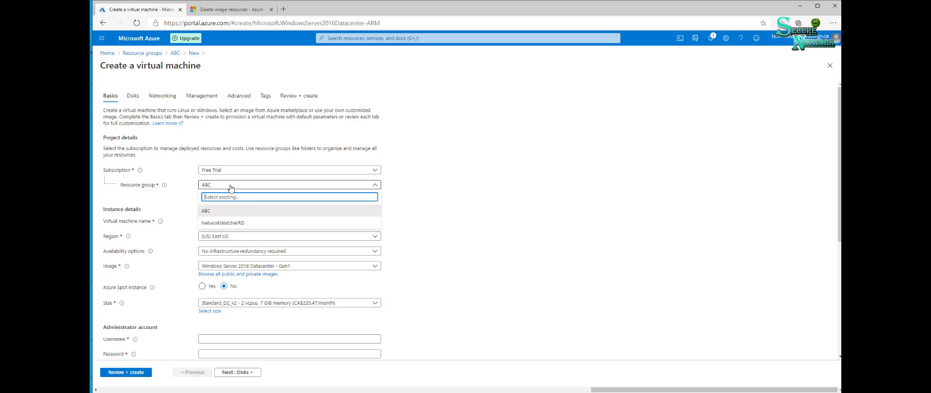
{"action": "left_click", "coordinate": [467, 177]}
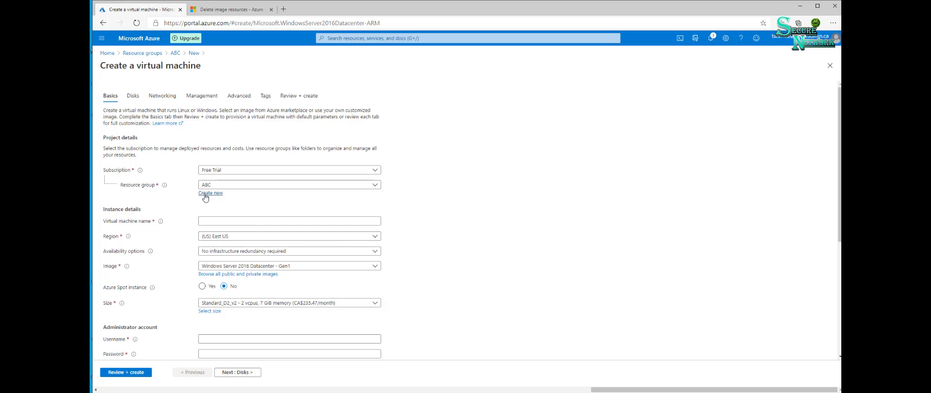
{"action": "left_click", "coordinate": [209, 221]}
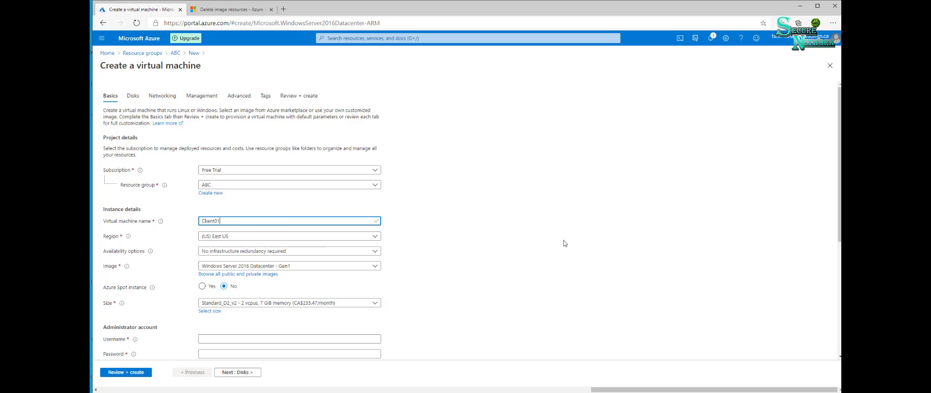
{"action": "left_click", "coordinate": [549, 241]}
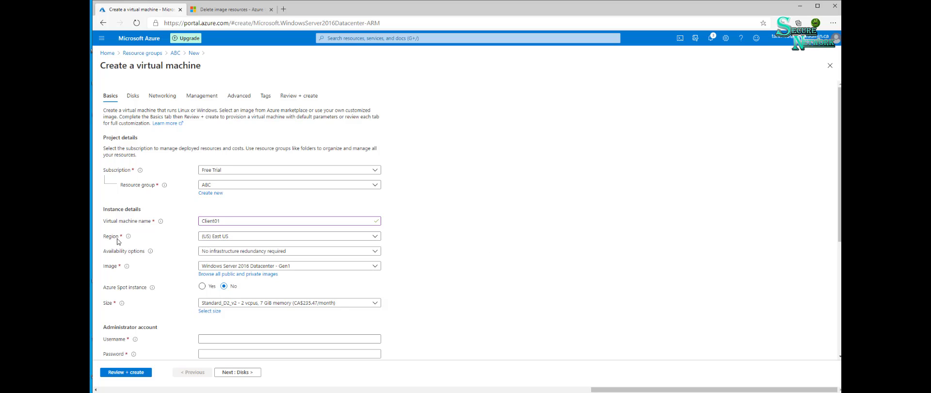
{"action": "left_click", "coordinate": [232, 238]}
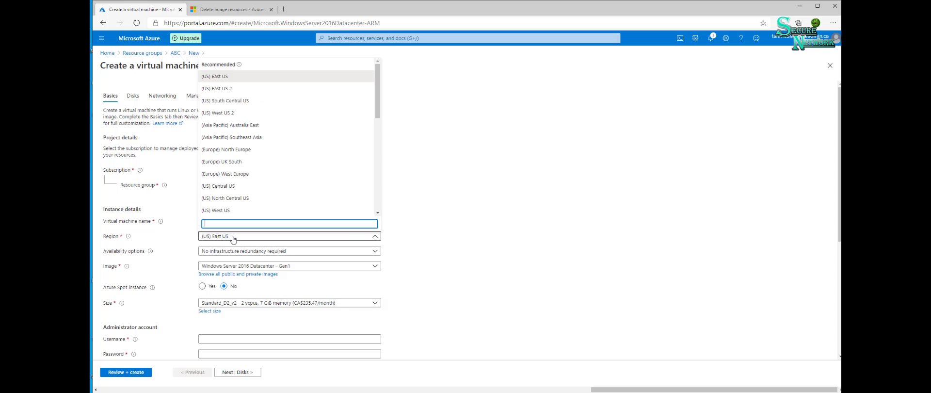
{"action": "left_click", "coordinate": [232, 238]}
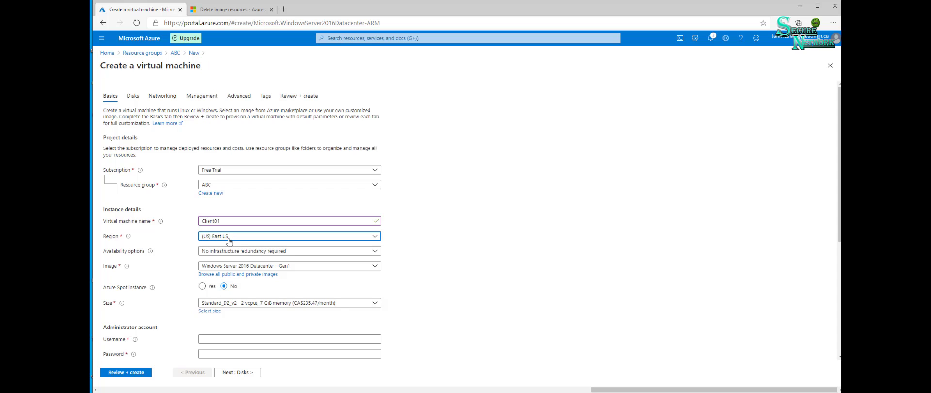
- Set the administrator account's username to tadmin, then enter and confirm its password
{"action": "scroll", "coordinate": [145, 261], "scroll_direction": "down", "scroll_amount": 3}
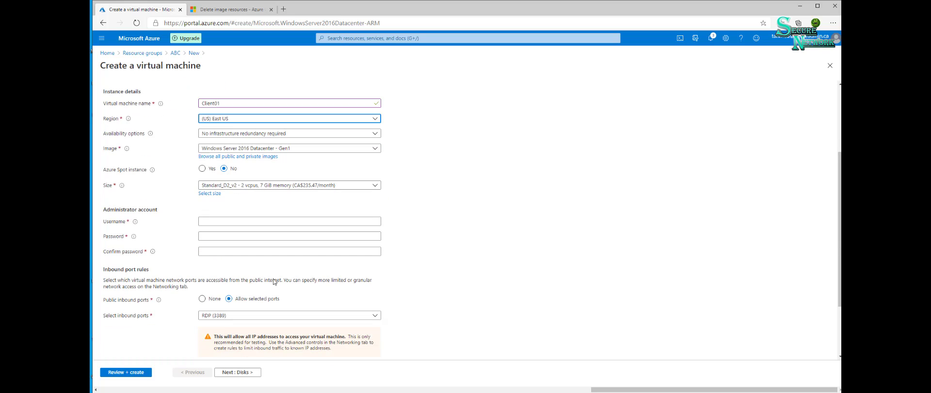
{"action": "left_click", "coordinate": [200, 214]}
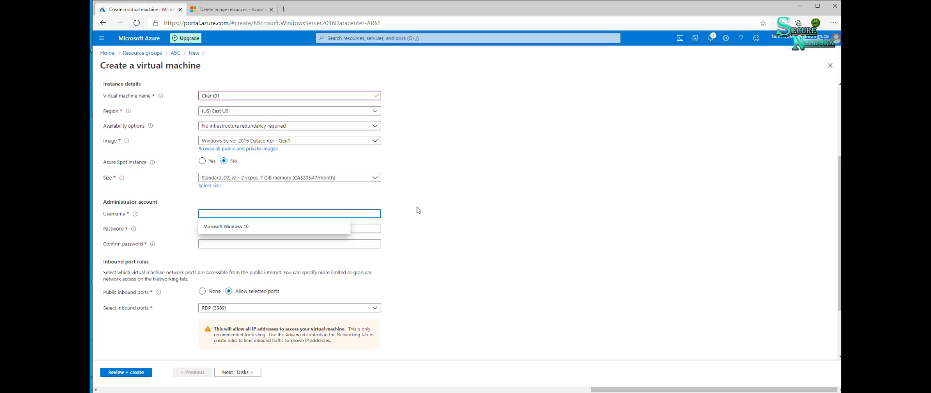
{"action": "type", "text": "tadmin"}
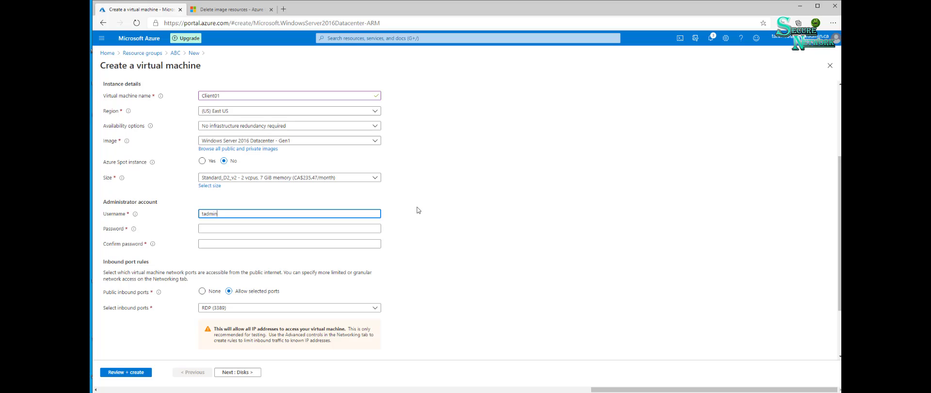
{"action": "left_click", "coordinate": [269, 228]}
{"action": "mouse_move", "coordinate": [132, 231]}
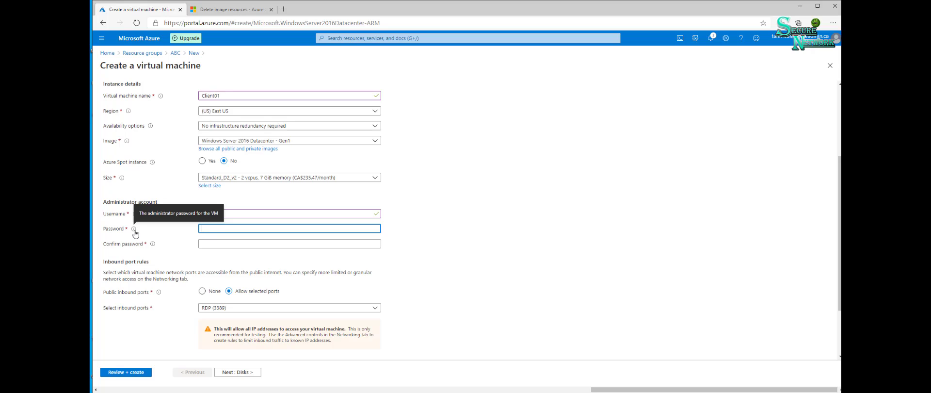
{"action": "left_click", "coordinate": [133, 231]}
{"action": "left_click", "coordinate": [237, 229]}
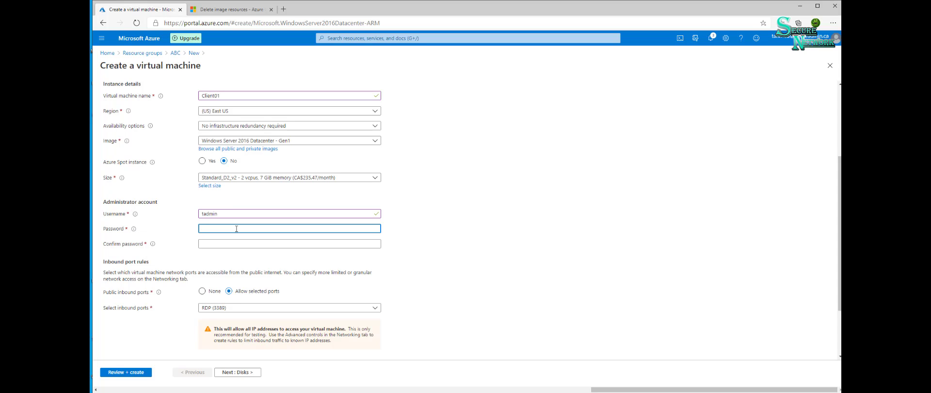
{"action": "type", "text": "•"}
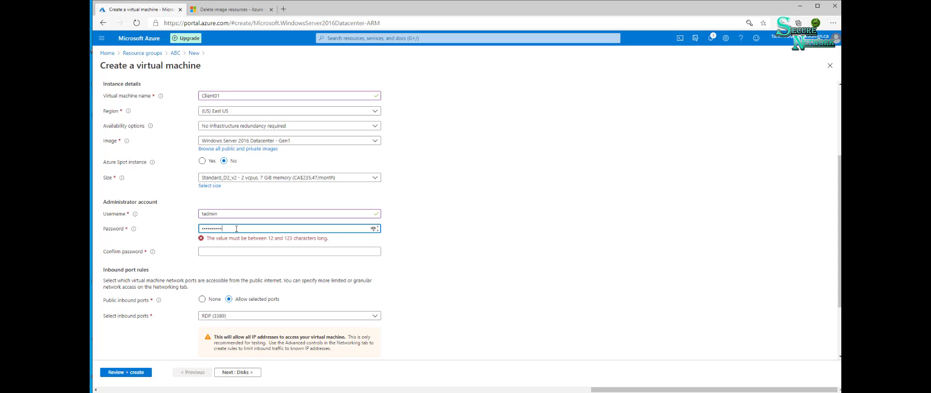
{"action": "type", "text": "••"}
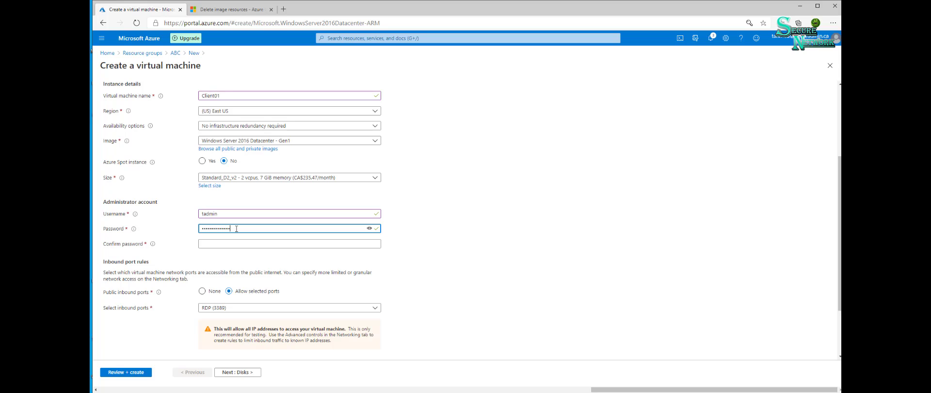
{"action": "left_click", "coordinate": [230, 243]}
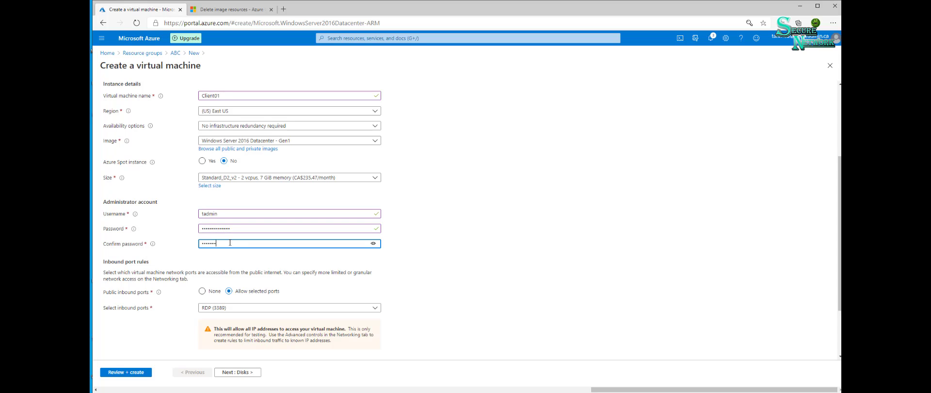
{"action": "type", "text": "••••••••"}
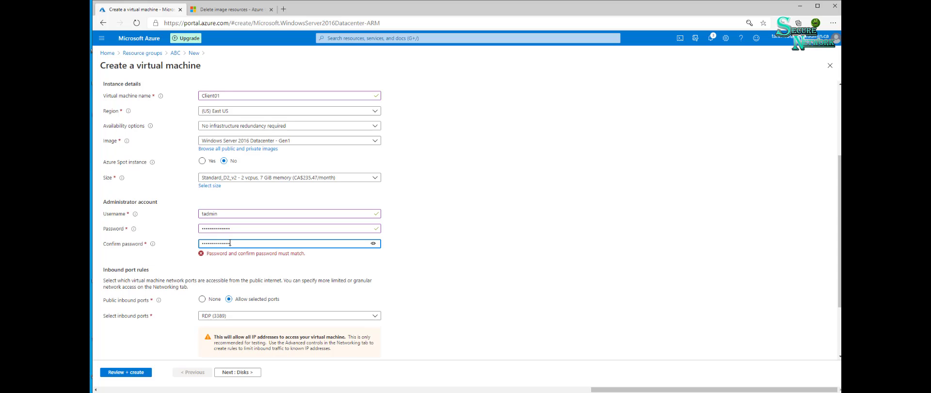
{"action": "left_click", "coordinate": [301, 264]}
- Accept the default inbound port, licensing, disk and networking options and advance to the virtual machine's management settings
{"action": "scroll", "coordinate": [257, 281], "scroll_direction": "down", "scroll_amount": 1}
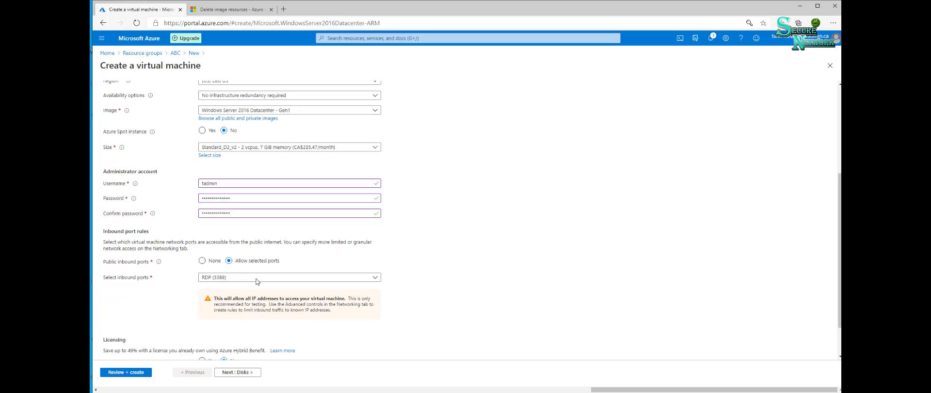
{"action": "scroll", "coordinate": [258, 281], "scroll_direction": "down", "scroll_amount": 1}
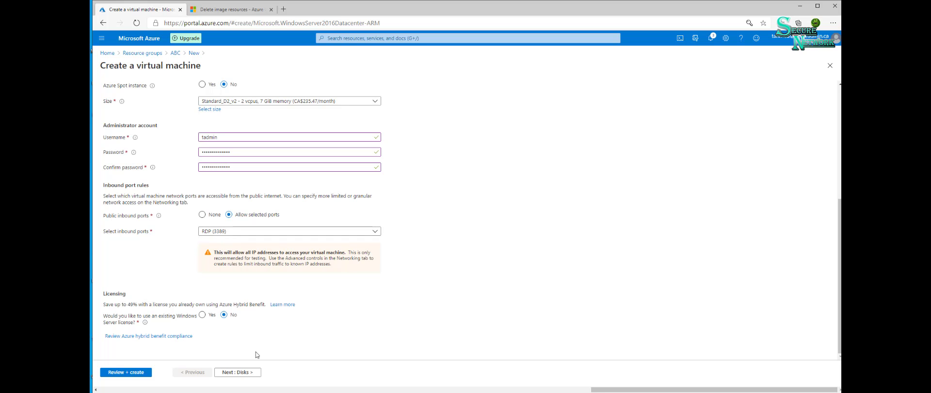
{"action": "left_click", "coordinate": [249, 374]}
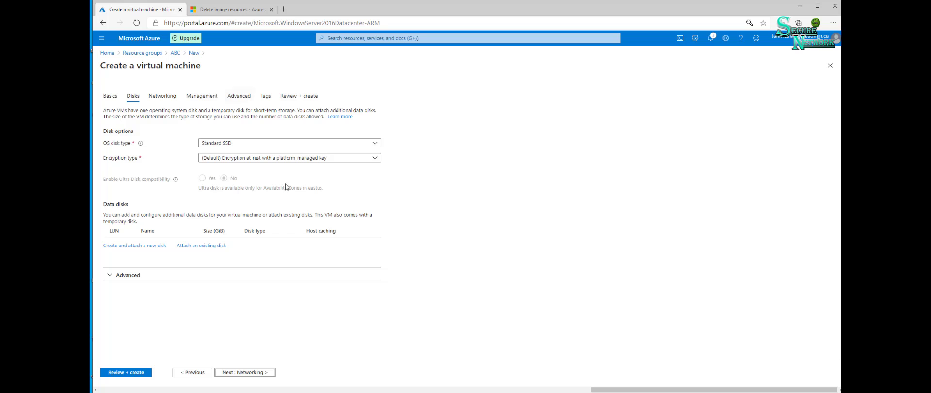
{"action": "left_click", "coordinate": [259, 374]}
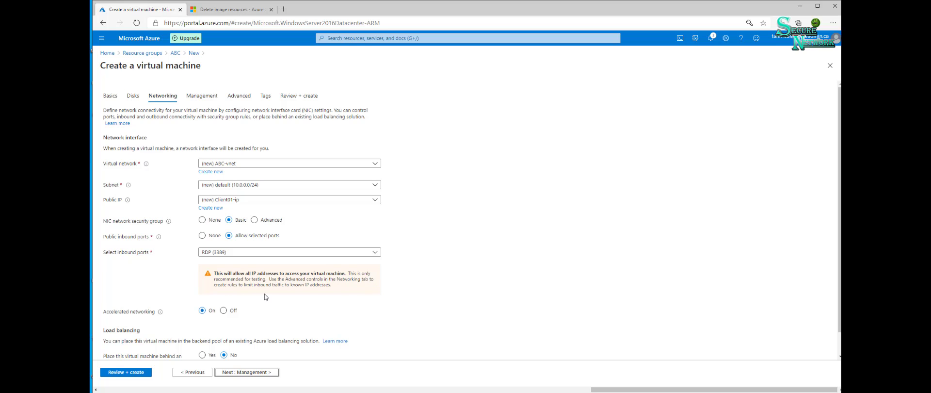
{"action": "left_click", "coordinate": [267, 372]}
{"action": "scroll", "coordinate": [342, 263], "scroll_direction": "down", "scroll_amount": 2}
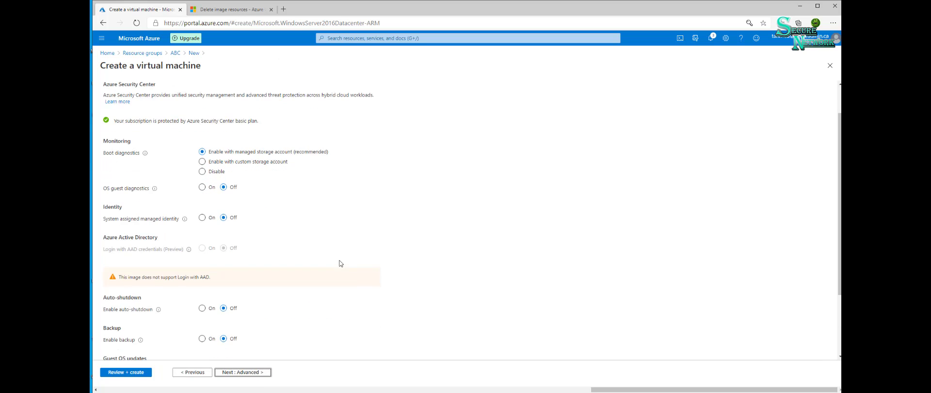
- Accept the default management, advanced and tag options, review the configuration and create the Client01 virtual machine
{"action": "left_click", "coordinate": [262, 373]}
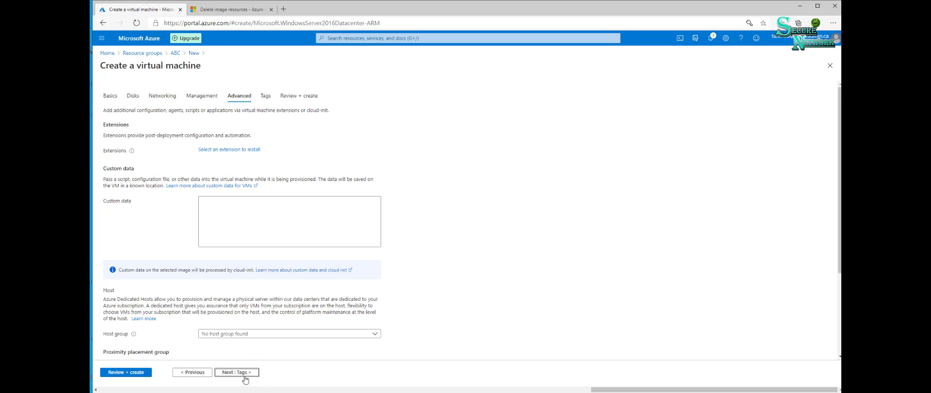
{"action": "left_click", "coordinate": [238, 372]}
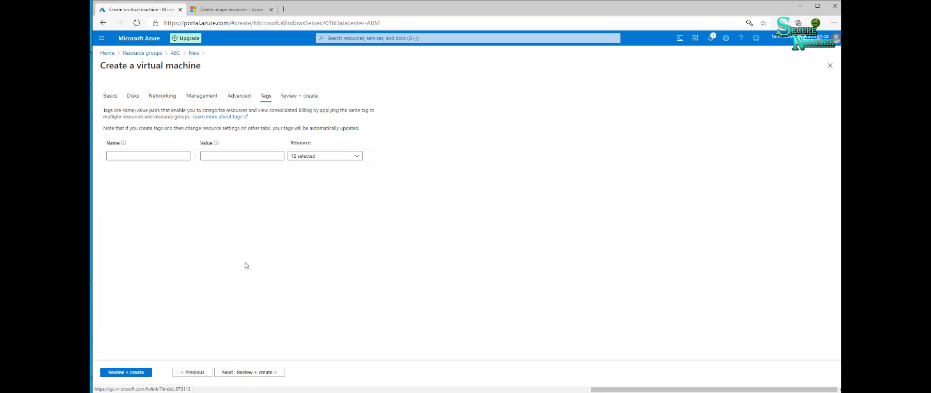
{"action": "left_click", "coordinate": [245, 373]}
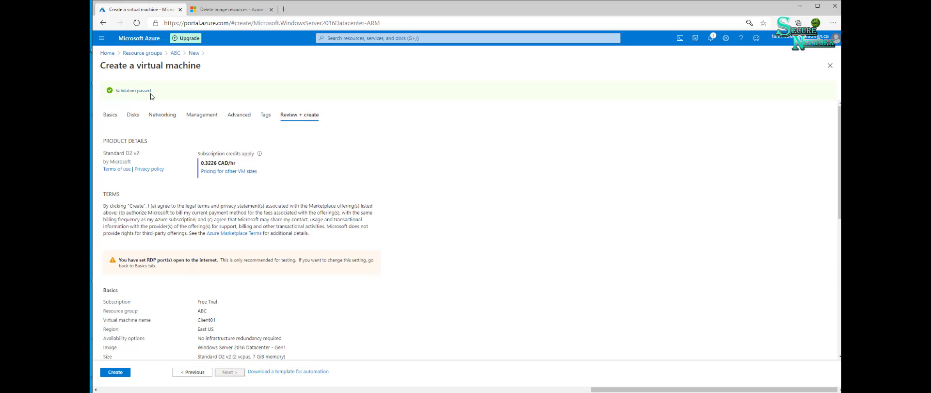
{"action": "left_click", "coordinate": [122, 376]}
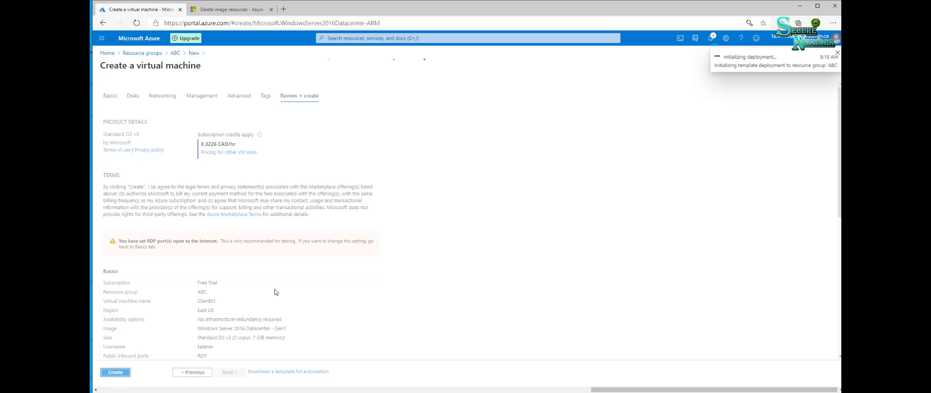
- Follow the running deployment from the notifications until it finishes and open the deployed virtual machine resource
{"action": "left_click", "coordinate": [711, 39]}
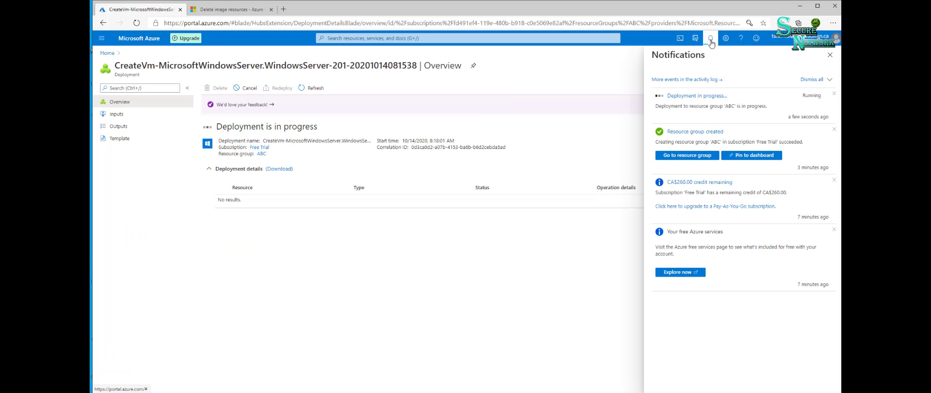
{"action": "left_click", "coordinate": [698, 97]}
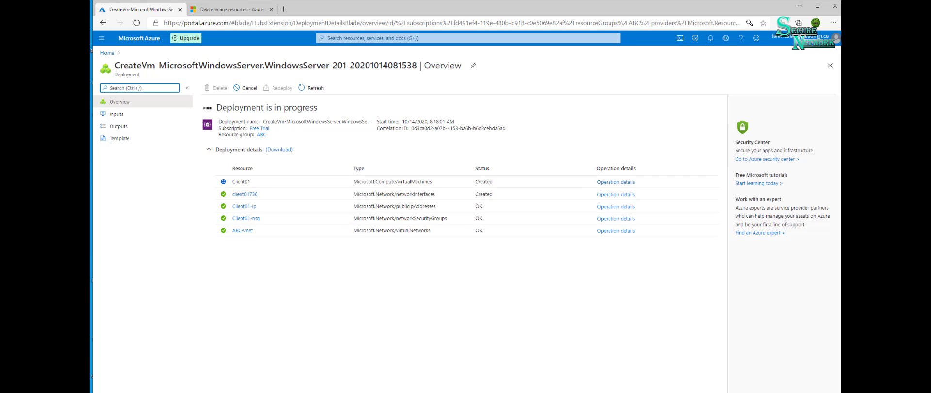
{"action": "left_click", "coordinate": [511, 391]}
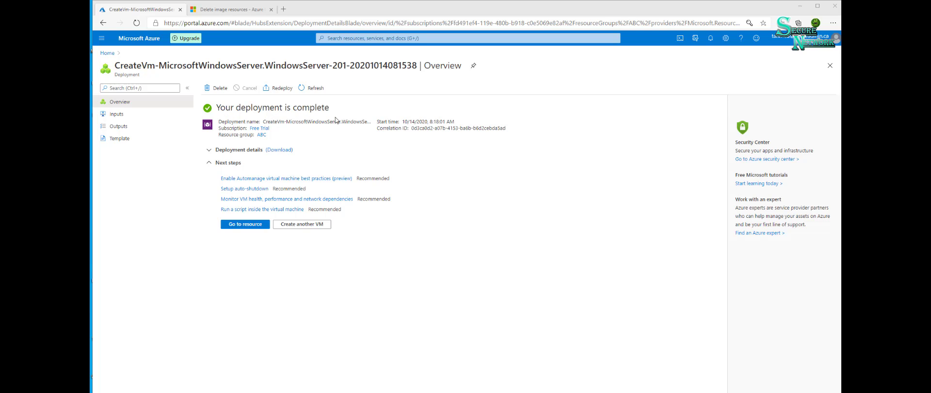
{"action": "left_click", "coordinate": [249, 225]}
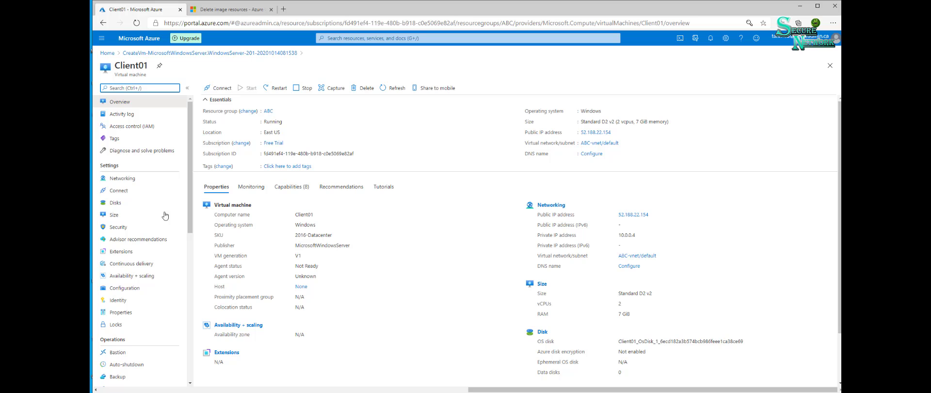
- Return to the portal home, open the ABC resource group and open the Client01 virtual machine from its resources
{"action": "left_click", "coordinate": [107, 53]}
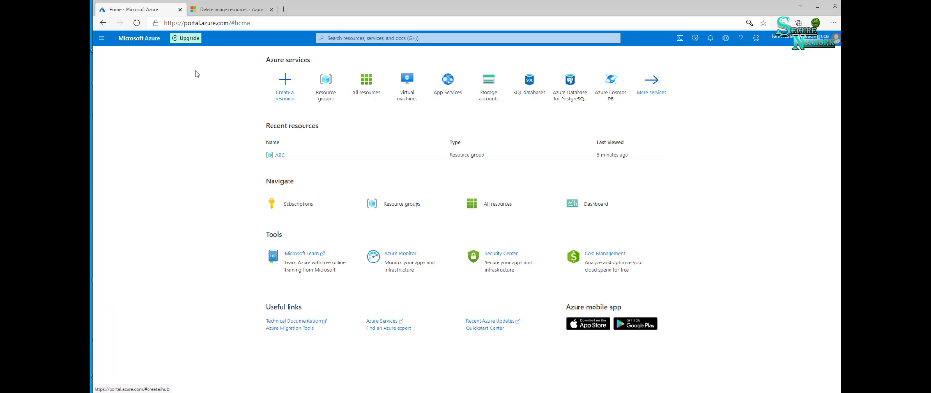
{"action": "left_click", "coordinate": [308, 86]}
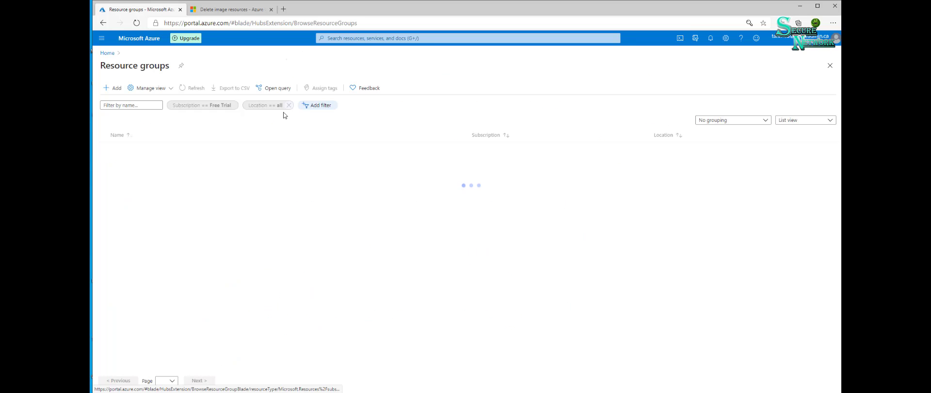
{"action": "left_click", "coordinate": [125, 149]}
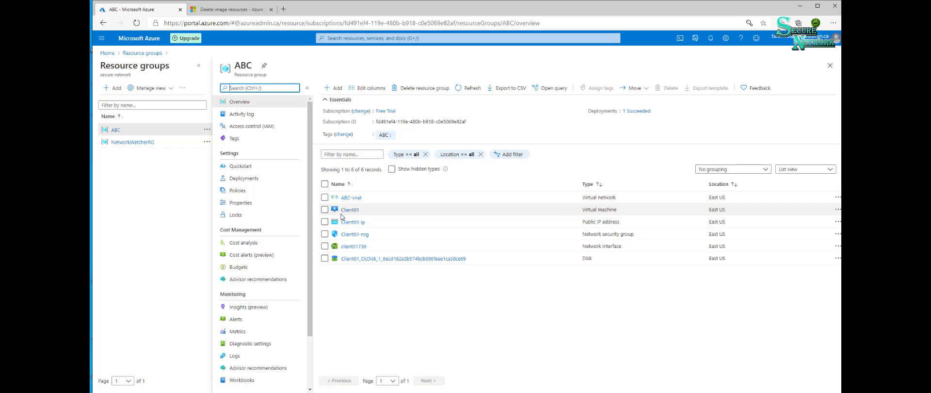
{"action": "left_click", "coordinate": [347, 211]}
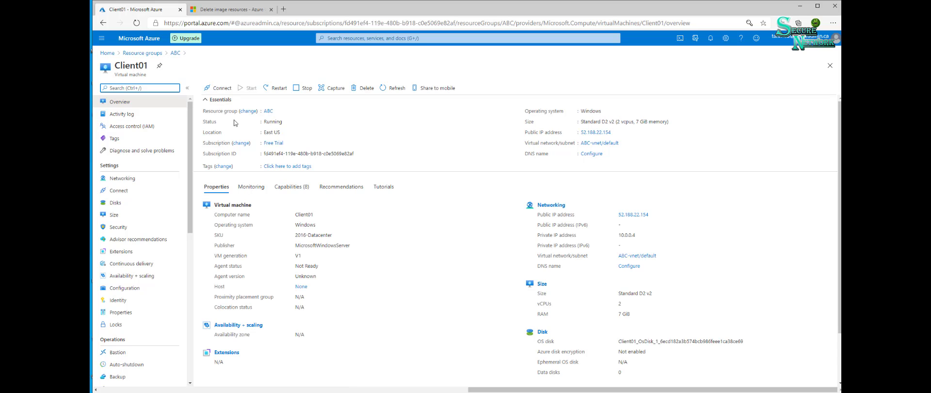
- Download the RDP file for Client01's public IP address on port 3389, open it and proceed with the connection
{"action": "left_click", "coordinate": [216, 91]}
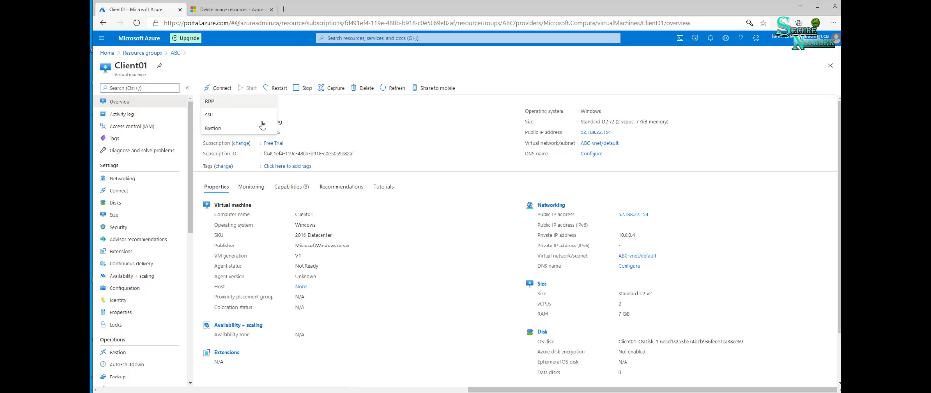
{"action": "left_click", "coordinate": [221, 105]}
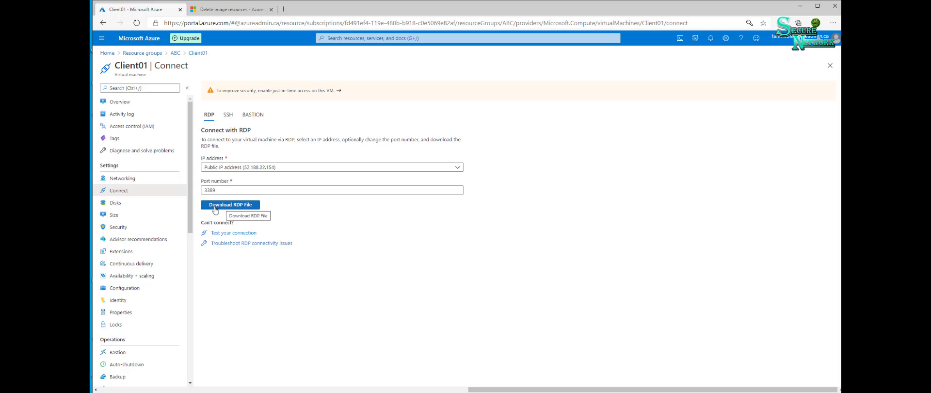
{"action": "left_click", "coordinate": [231, 207]}
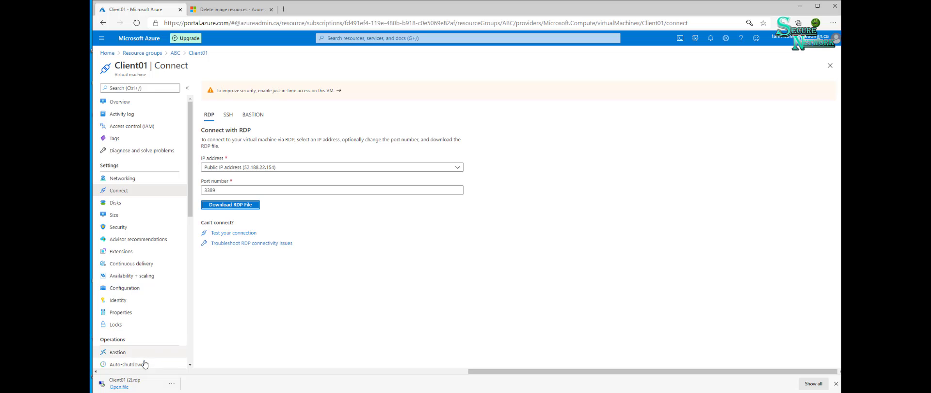
{"action": "left_click", "coordinate": [119, 386]}
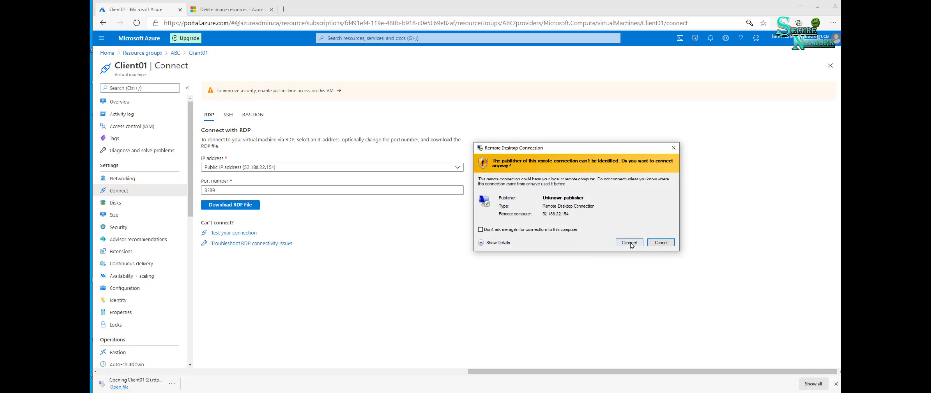
{"action": "left_click", "coordinate": [628, 242]}
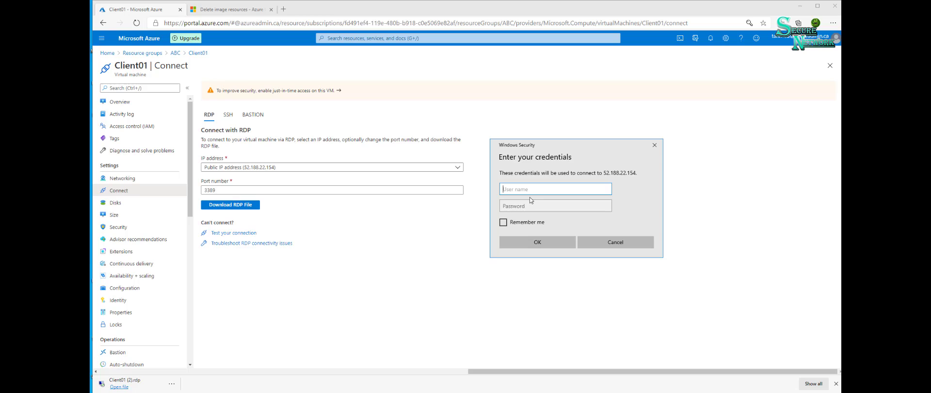
- Sign in to the remote session as tadmin with the account password and accept the untrusted certificate
{"action": "type", "text": "t"}
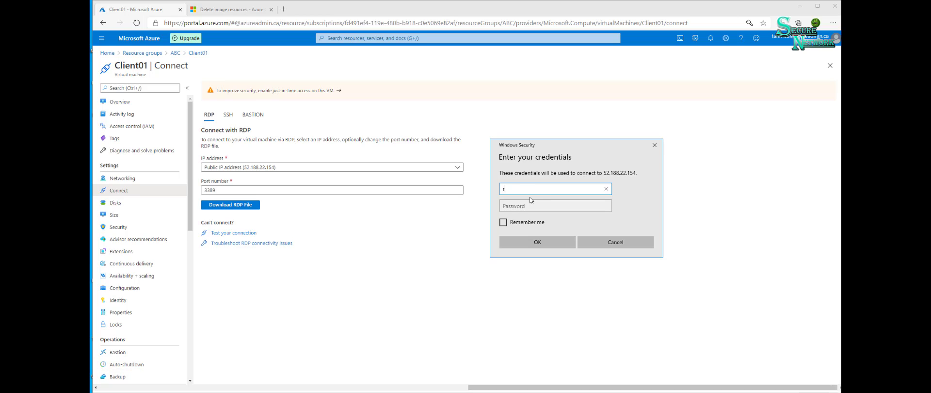
{"action": "type", "text": "admin"}
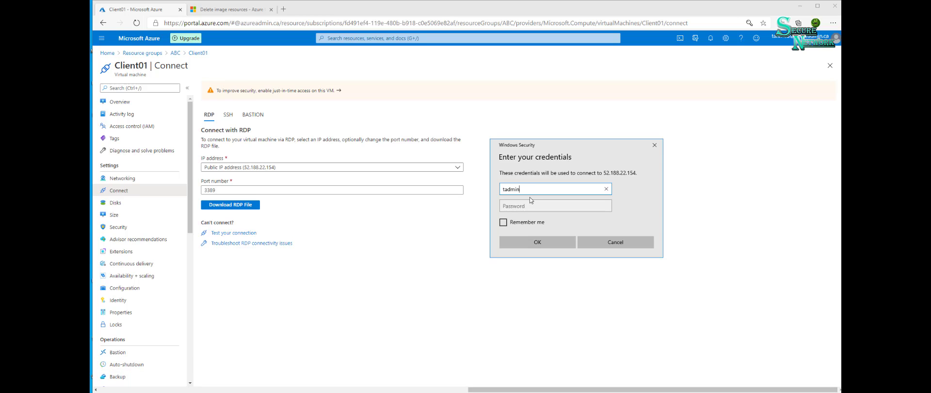
{"action": "key", "text": "Tab"}
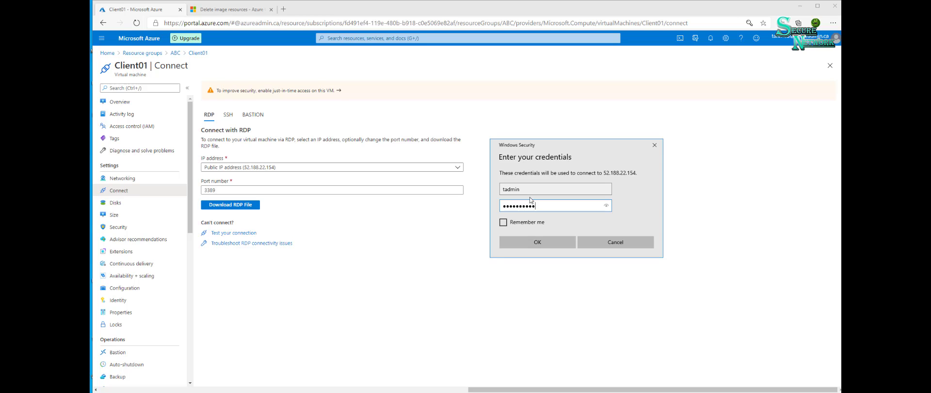
{"action": "type", "text": "1"}
{"action": "key", "text": "Return"}
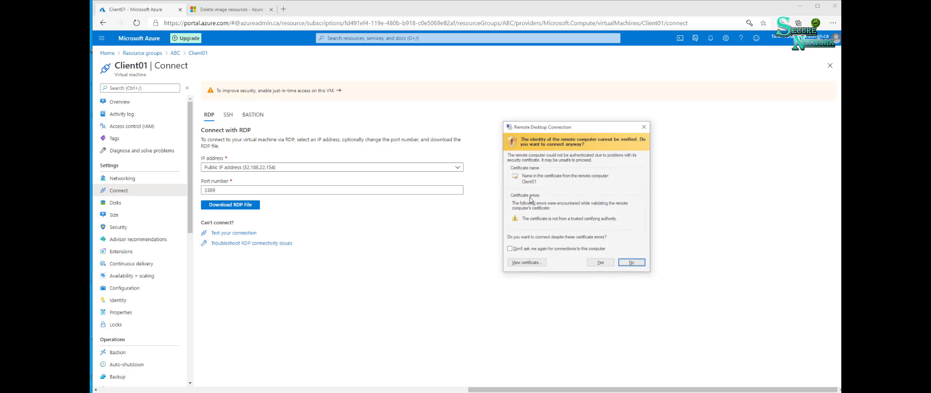
{"action": "left_click", "coordinate": [610, 265]}
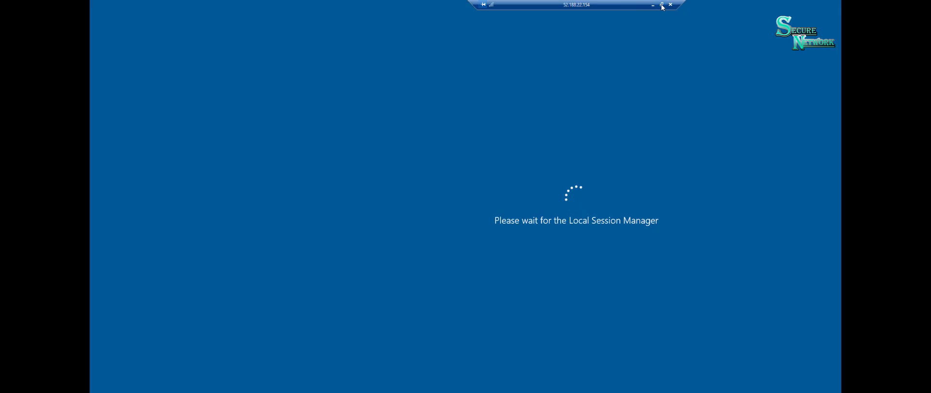
- Take the remote desktop session out of full screen and enlarge its window to cover most of the browser
{"action": "left_click", "coordinate": [661, 4]}
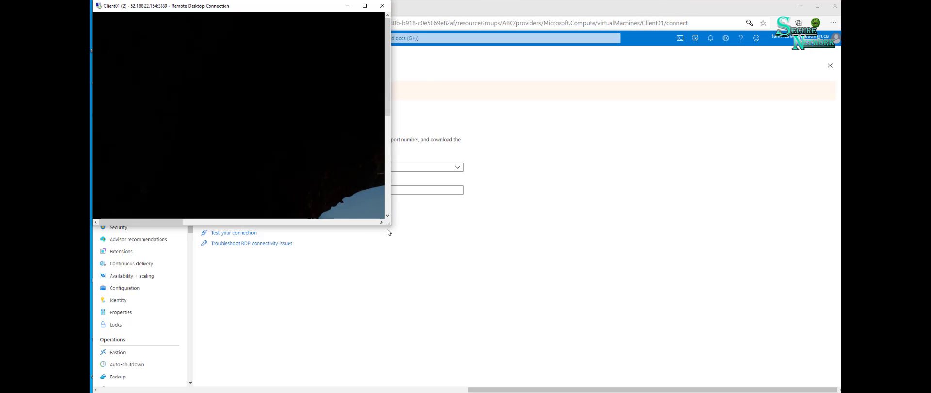
{"action": "left_click_drag", "start_coordinate": [390, 225], "coordinate": [827, 380]}
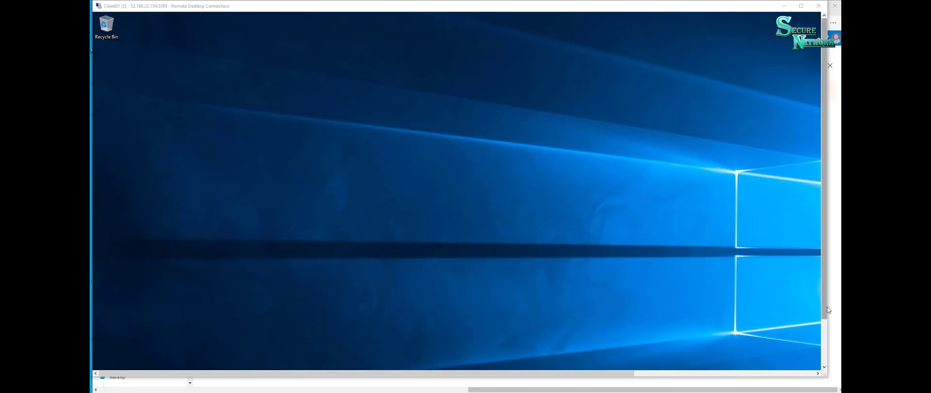
{"action": "left_click_drag", "start_coordinate": [828, 310], "coordinate": [826, 360]}
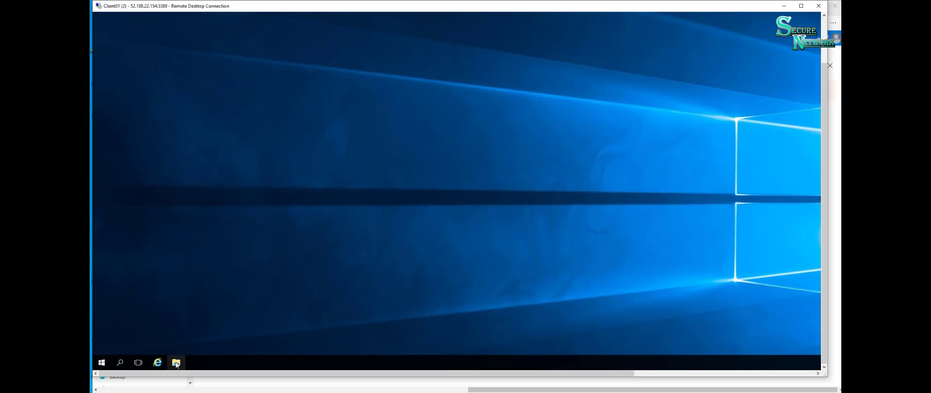
- Check the remote machine's Windows edition, memory and computer name in its system properties, then close them
{"action": "left_click", "coordinate": [176, 362]}
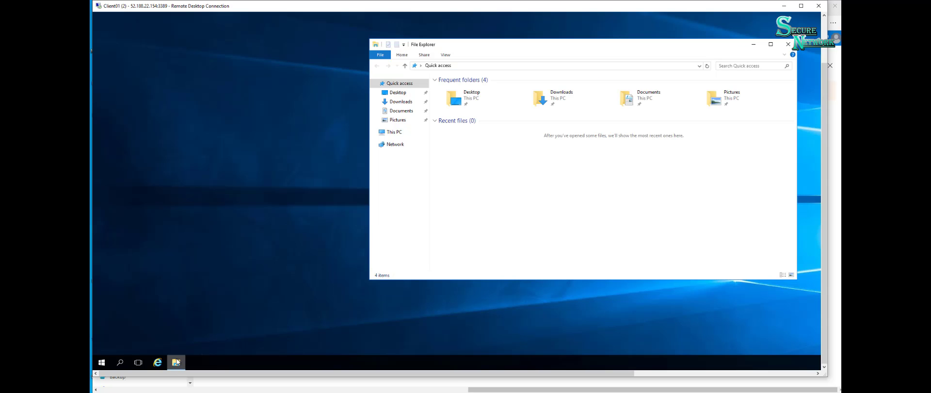
{"action": "right_click", "coordinate": [405, 132]}
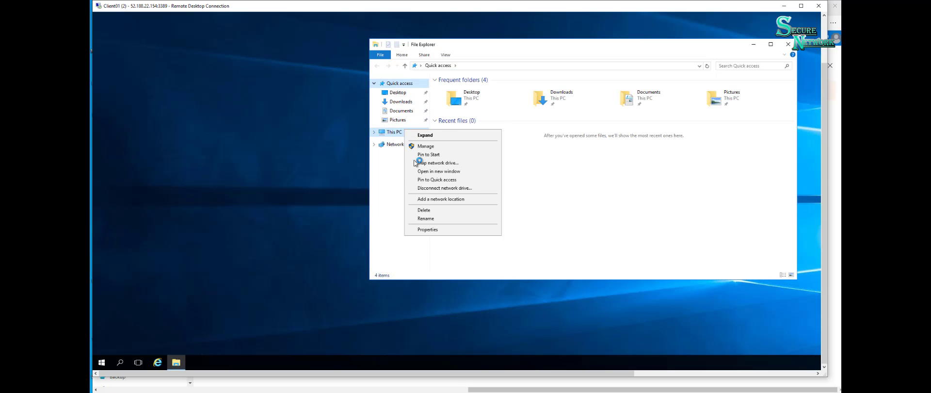
{"action": "left_click", "coordinate": [442, 230]}
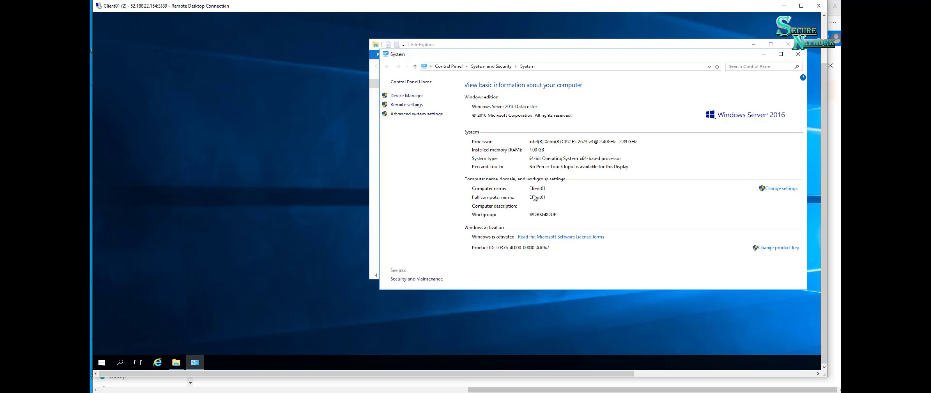
{"action": "left_click", "coordinate": [798, 54]}
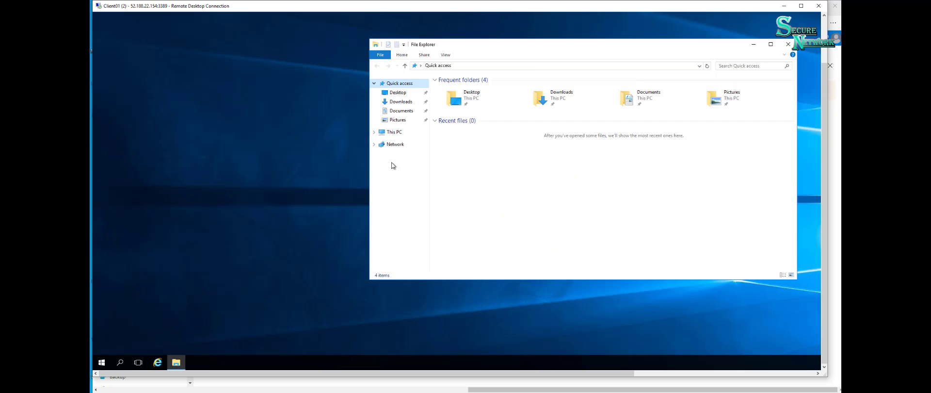
- Search for PowerShell on Client01, run Windows PowerShell as administrator and place its window near the middle of the remote desktop
{"action": "left_click", "coordinate": [101, 362]}
{"action": "left_click", "coordinate": [100, 361]}
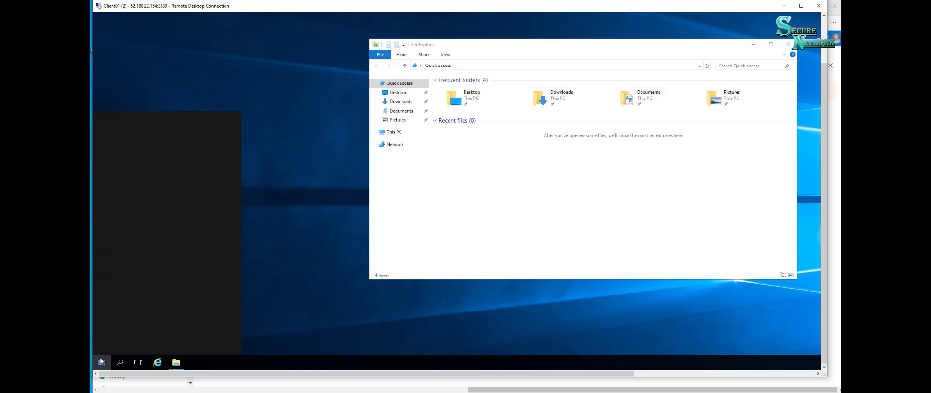
{"action": "type", "text": "p"}
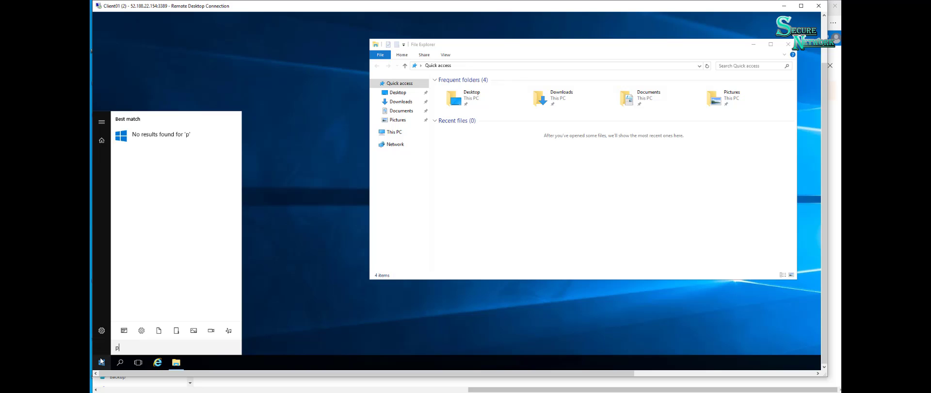
{"action": "type", "text": "ower"}
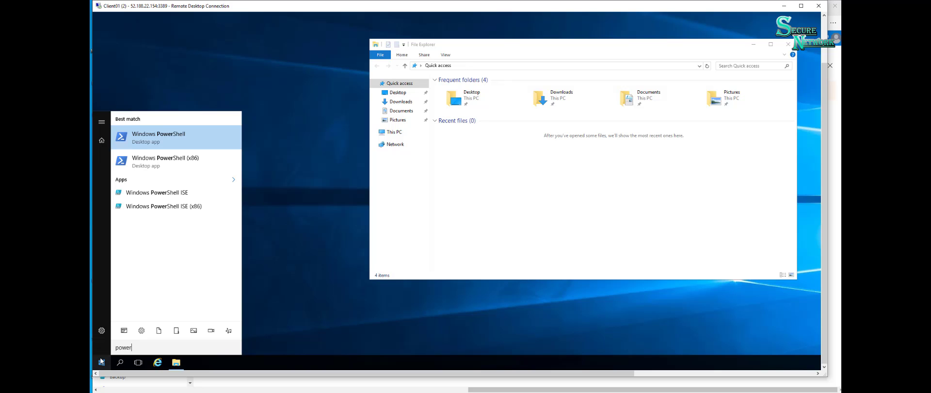
{"action": "right_click", "coordinate": [167, 138]}
{"action": "left_click", "coordinate": [191, 146]}
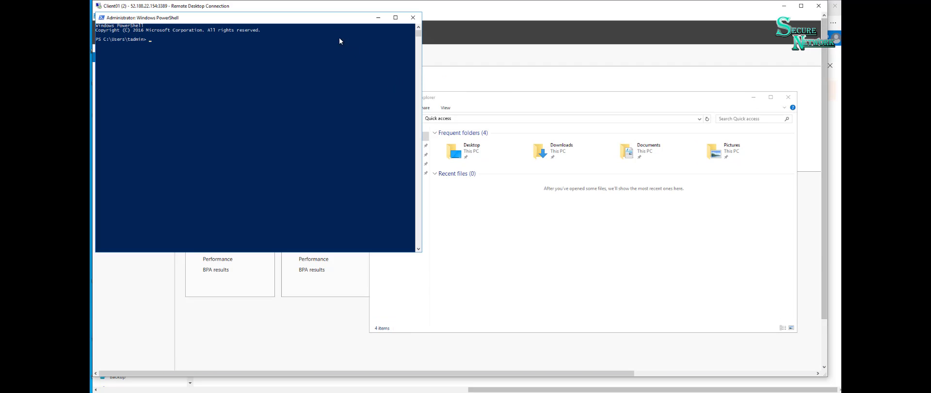
{"action": "left_click_drag", "start_coordinate": [323, 21], "coordinate": [556, 116]}
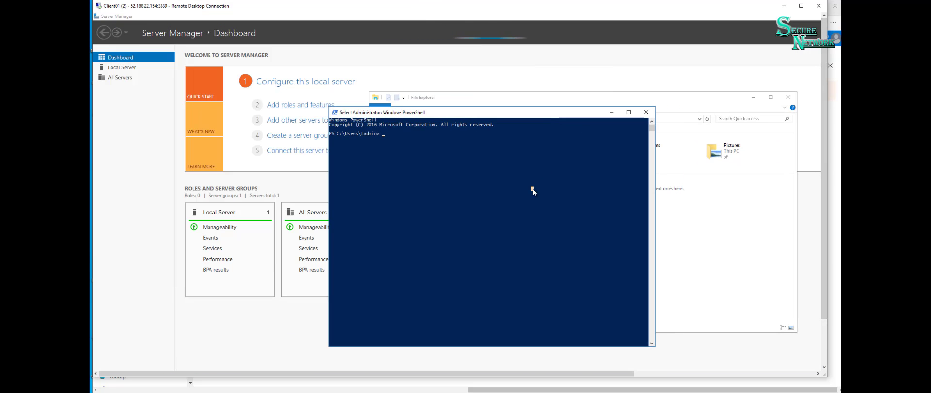
{"action": "left_click", "coordinate": [532, 189]}
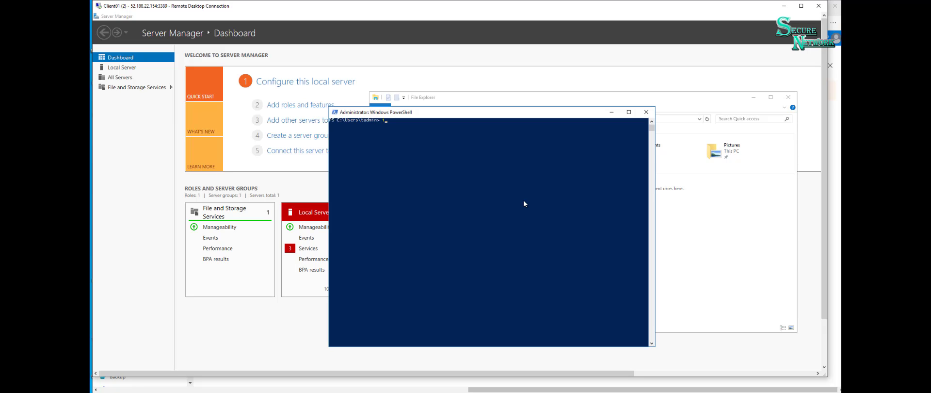
- Install the IIS web server role on Client01 by running Install-WindowsFeature with the feature name Web-Server
{"action": "type", "text": "inst"}
{"action": "key", "text": "Tab"}
{"action": "key", "text": "BackSpace"}
{"action": "key", "text": "BackSpace"}
{"action": "key", "text": "BackSpace"}
{"action": "type", "text": "Win"}
{"action": "key", "text": "Tab"}
{"action": "type", "text": "-name Web-Serve"}
{"action": "key", "text": "Return"}
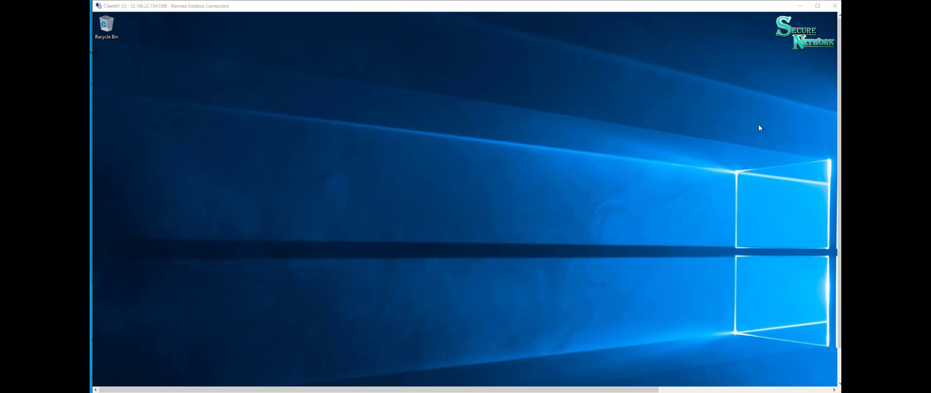
- Minimize the remote desktop session and copy Client01's public IP address from its Azure overview in the browser
{"action": "left_click", "coordinate": [800, 6]}
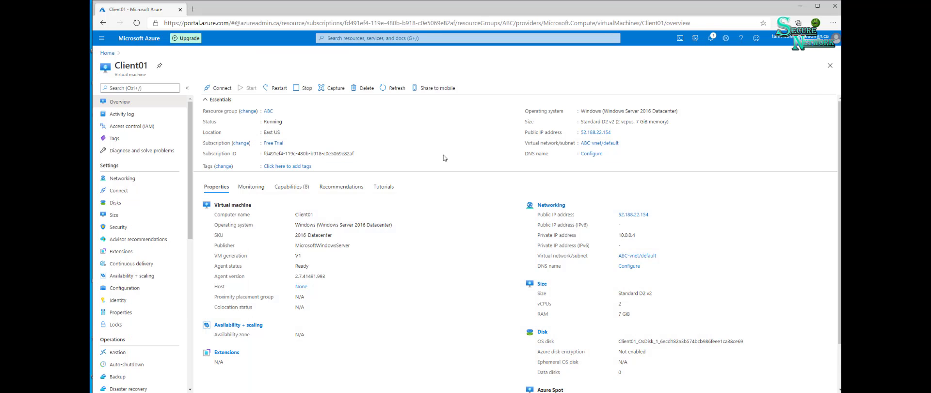
{"action": "scroll", "coordinate": [460, 319], "scroll_direction": "down", "scroll_amount": 1}
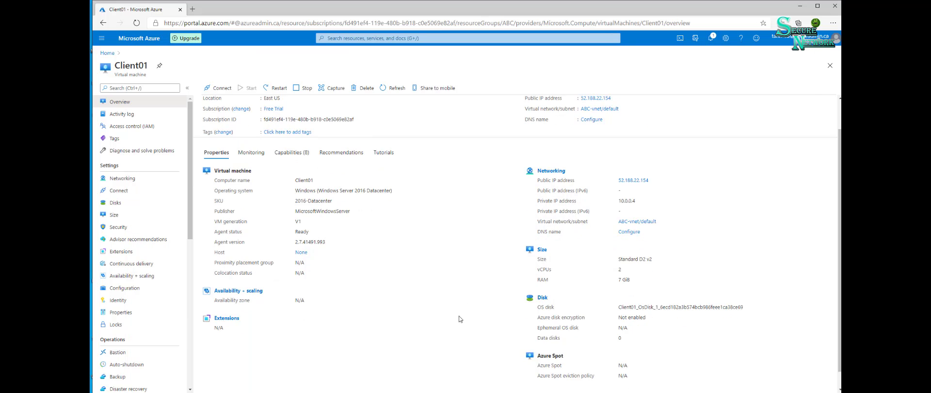
{"action": "scroll", "coordinate": [458, 317], "scroll_direction": "up", "scroll_amount": 1}
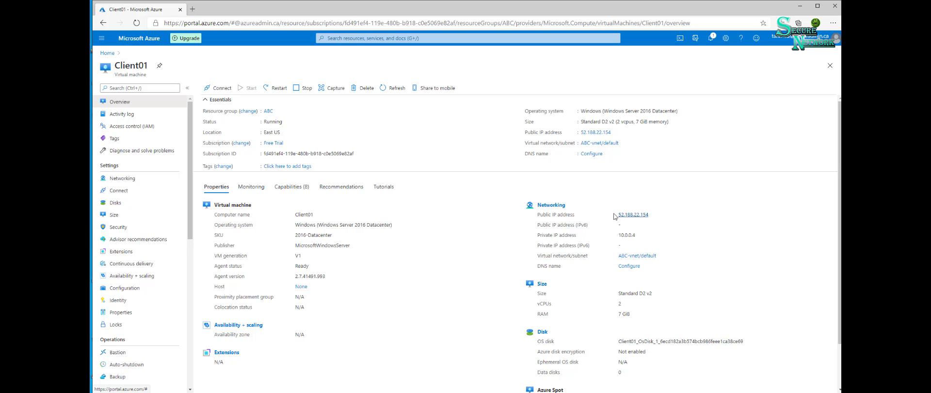
{"action": "left_click_drag", "start_coordinate": [621, 214], "coordinate": [641, 214]}
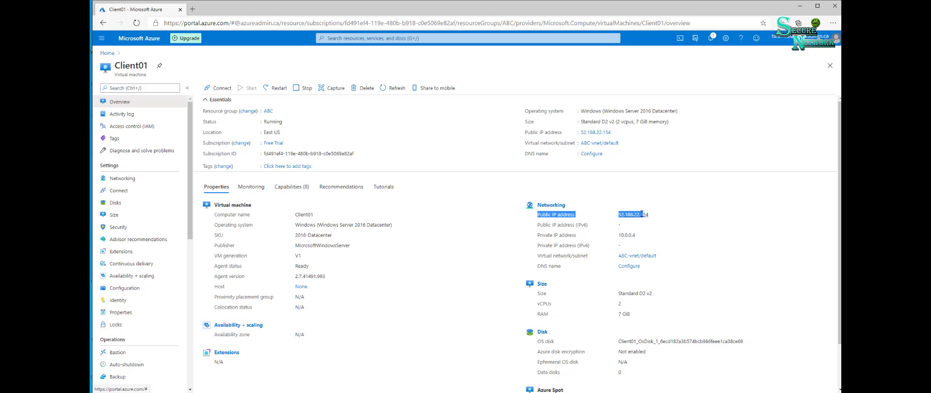
{"action": "left_click", "coordinate": [654, 214]}
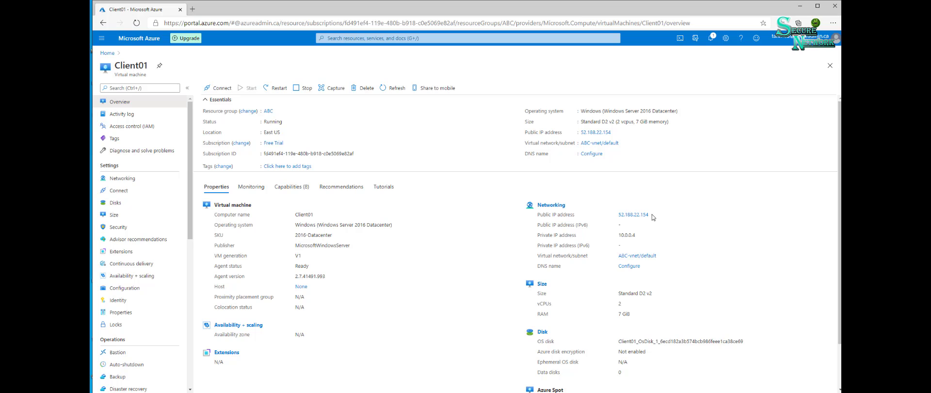
{"action": "left_click_drag", "start_coordinate": [653, 214], "coordinate": [622, 212]}
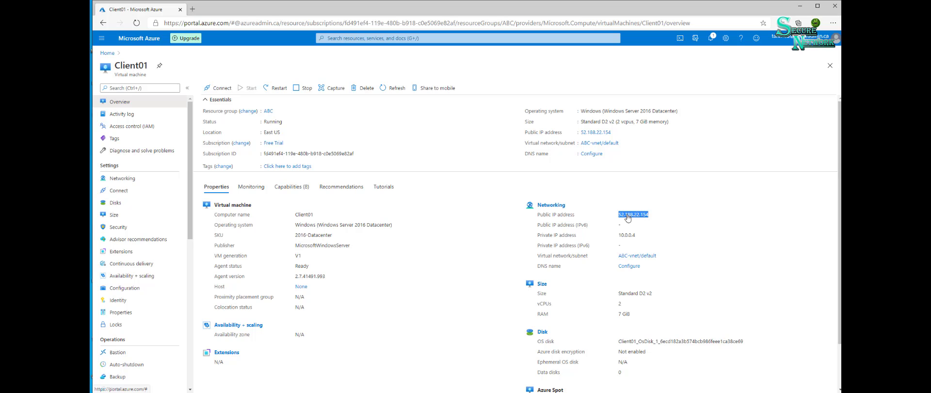
{"action": "right_click", "coordinate": [626, 214]}
{"action": "left_click", "coordinate": [659, 290]}
- Load the copied public IP address 52.188.22.154 in a new browser tab to check the web server's default page
{"action": "left_click", "coordinate": [192, 9]}
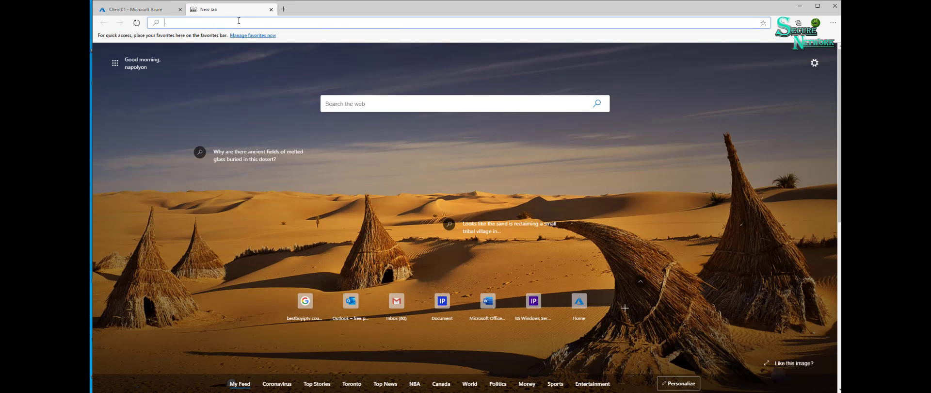
{"action": "key", "text": "ctrl+v"}
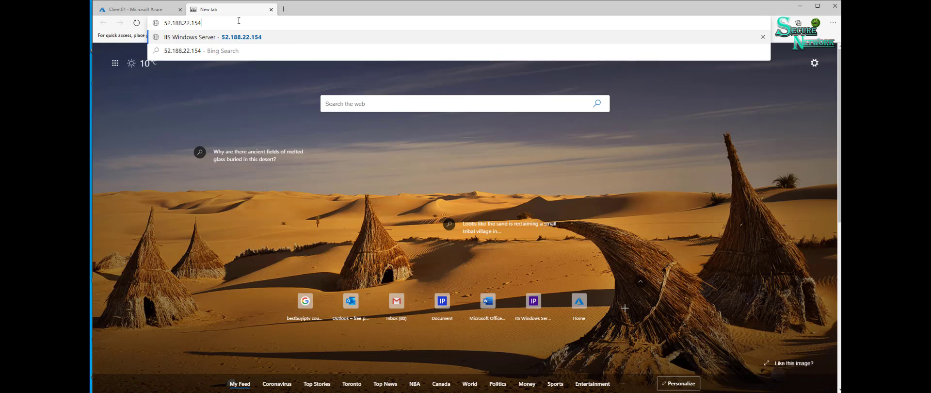
{"action": "key", "text": "Return"}
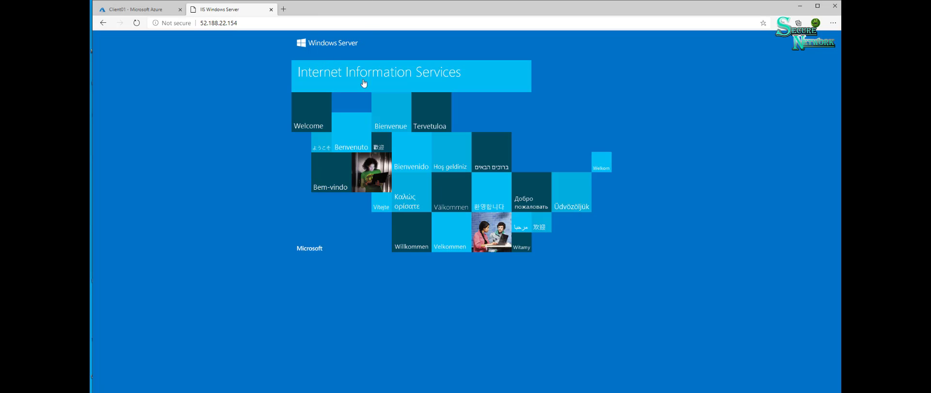